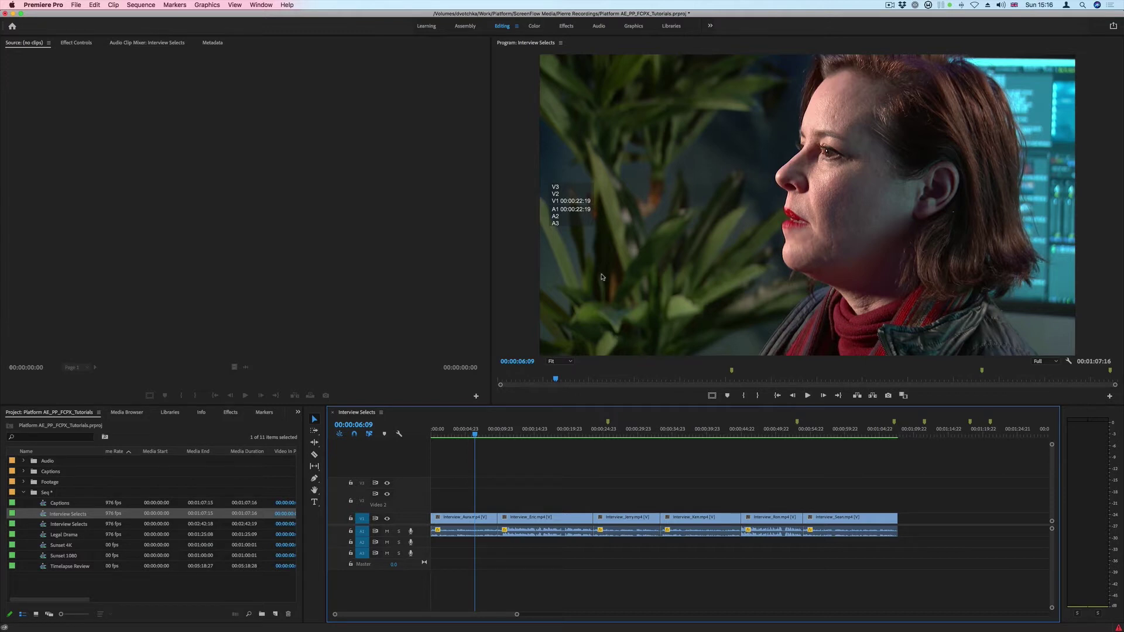
# Step: Jump between several interview clips and play short stretches to hear their audio levels
pyautogui.click(456, 432)
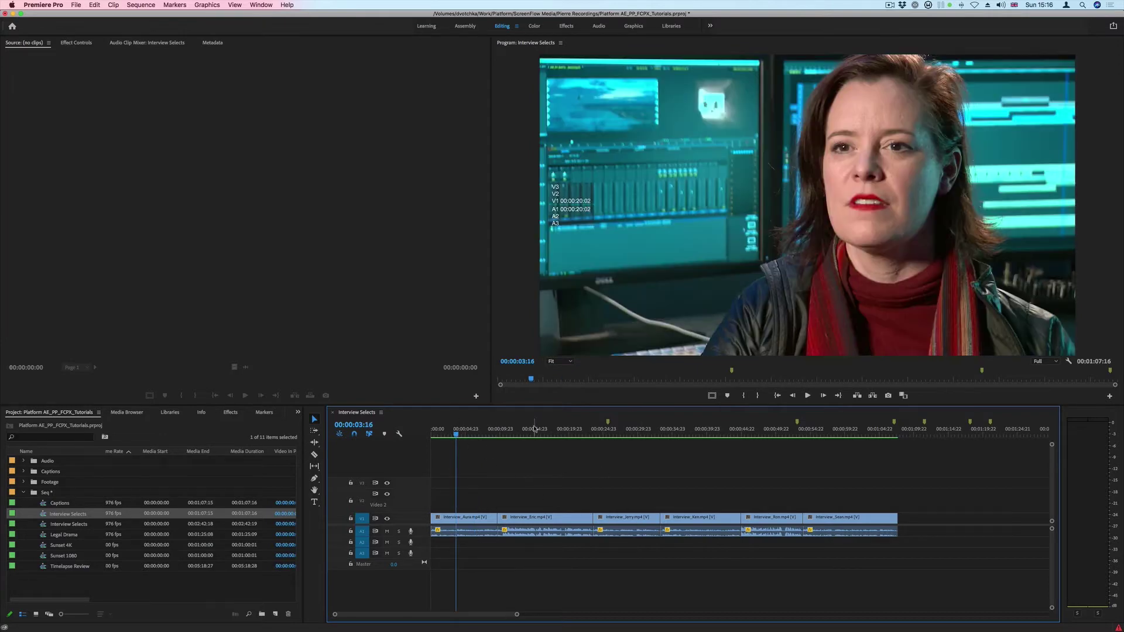
pyautogui.click(533, 432)
pyautogui.click(625, 433)
pyautogui.press('space')
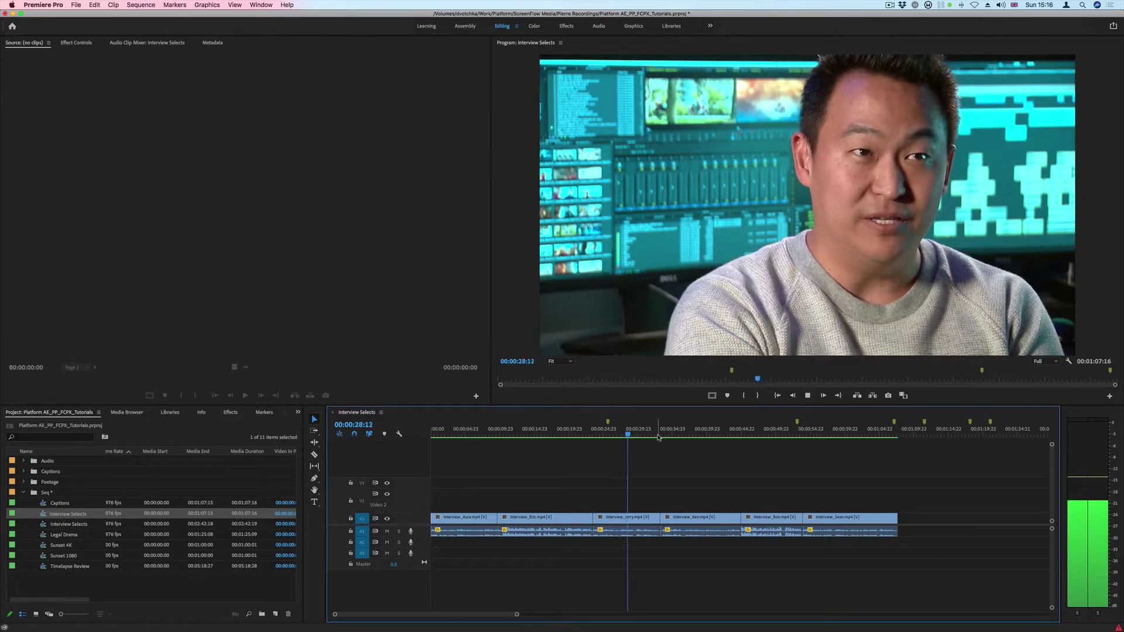
pyautogui.click(537, 431)
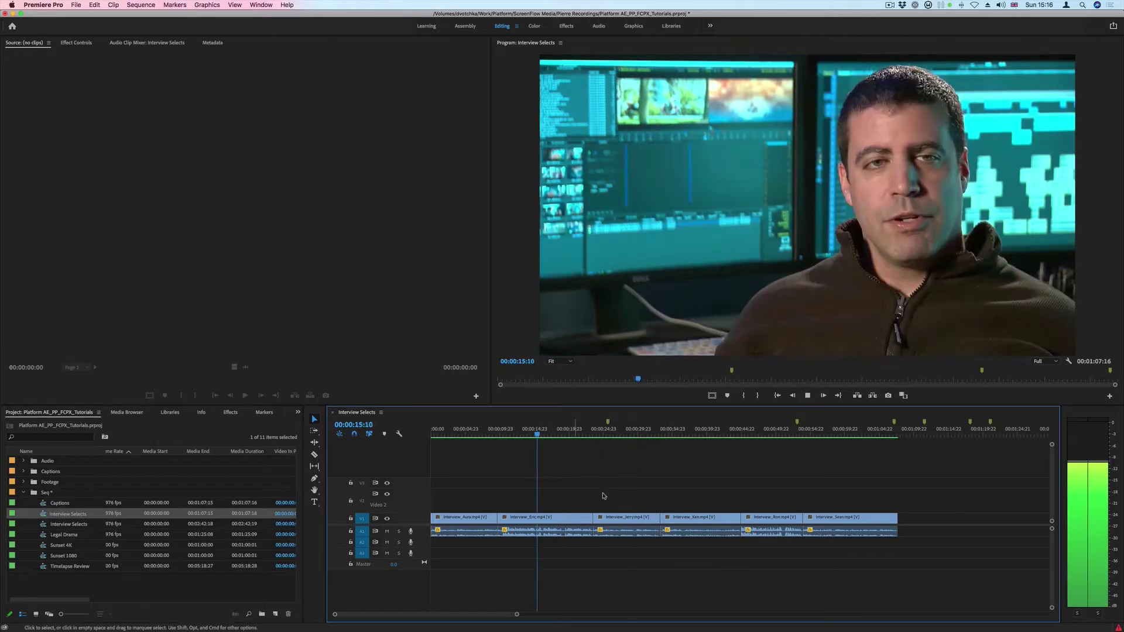
pyautogui.press('space')
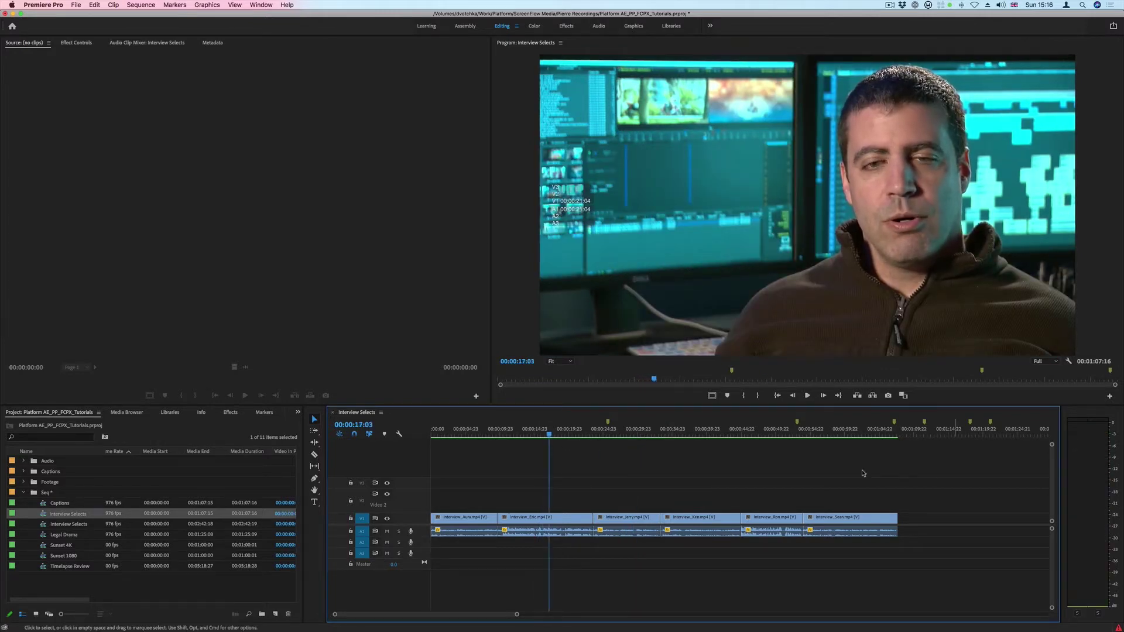
pyautogui.click(689, 432)
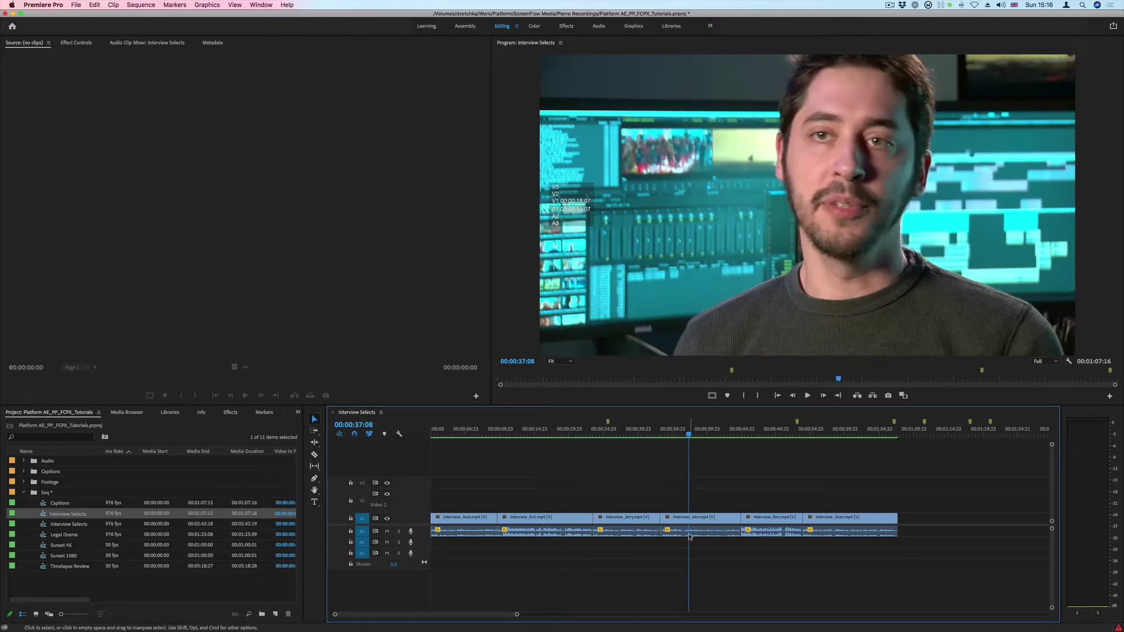
pyautogui.press('space')
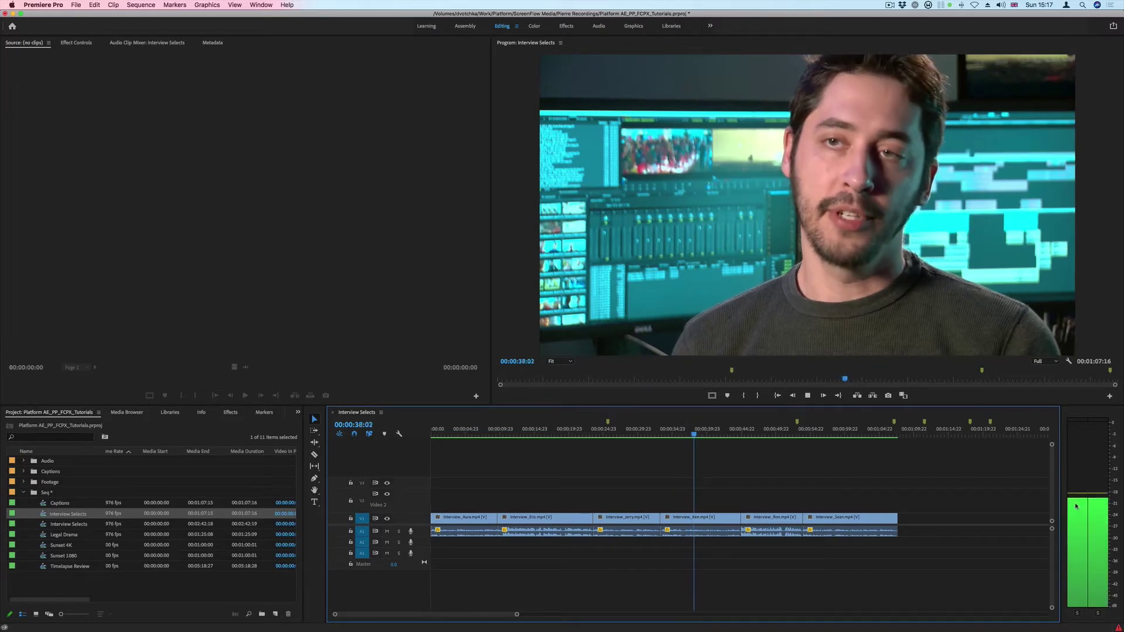
pyautogui.press('space')
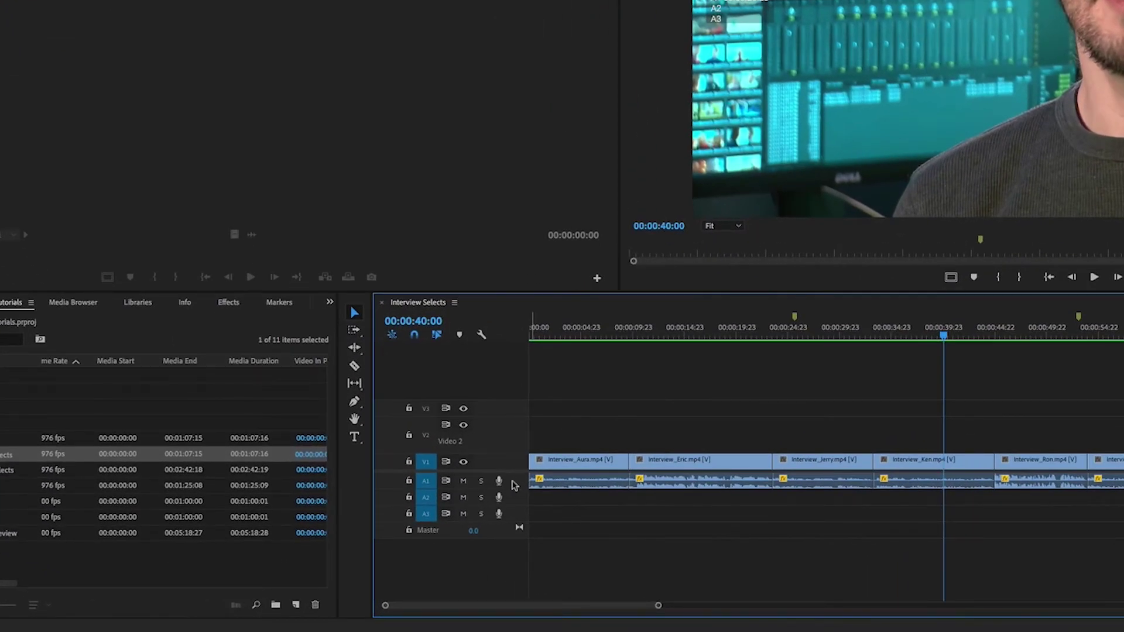
# Step: Enlarge the A1 track, zoom the timeline in, then play the first interview clip
pyautogui.doubleClick(512, 485)
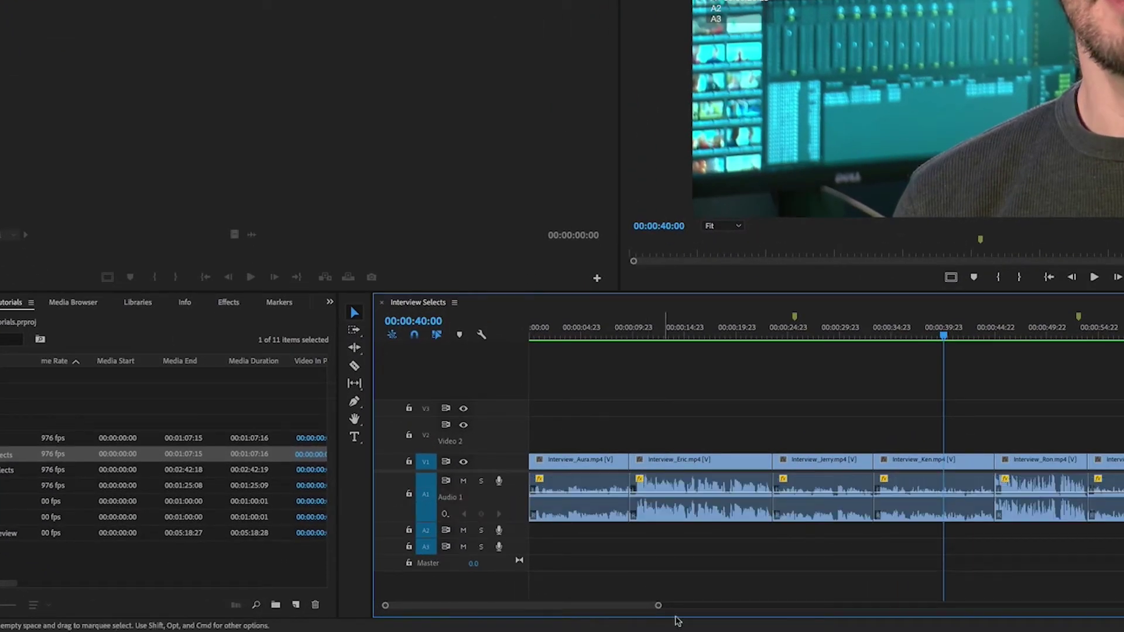
pyautogui.moveTo(658, 606); pyautogui.dragTo(597, 607)
pyautogui.click(594, 332)
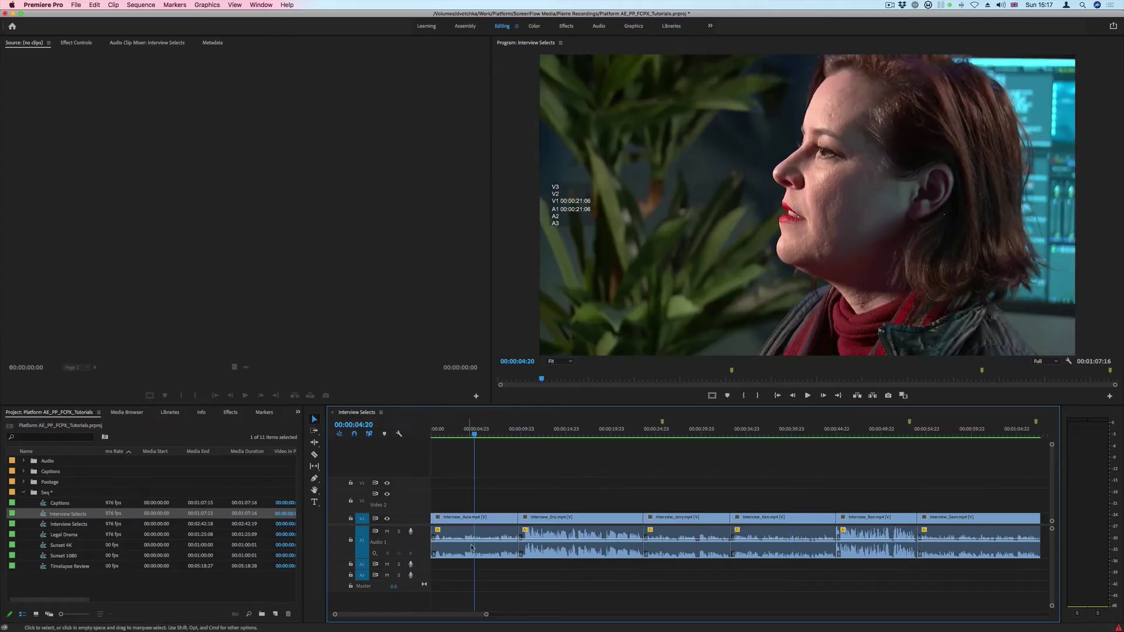
pyautogui.press('space')
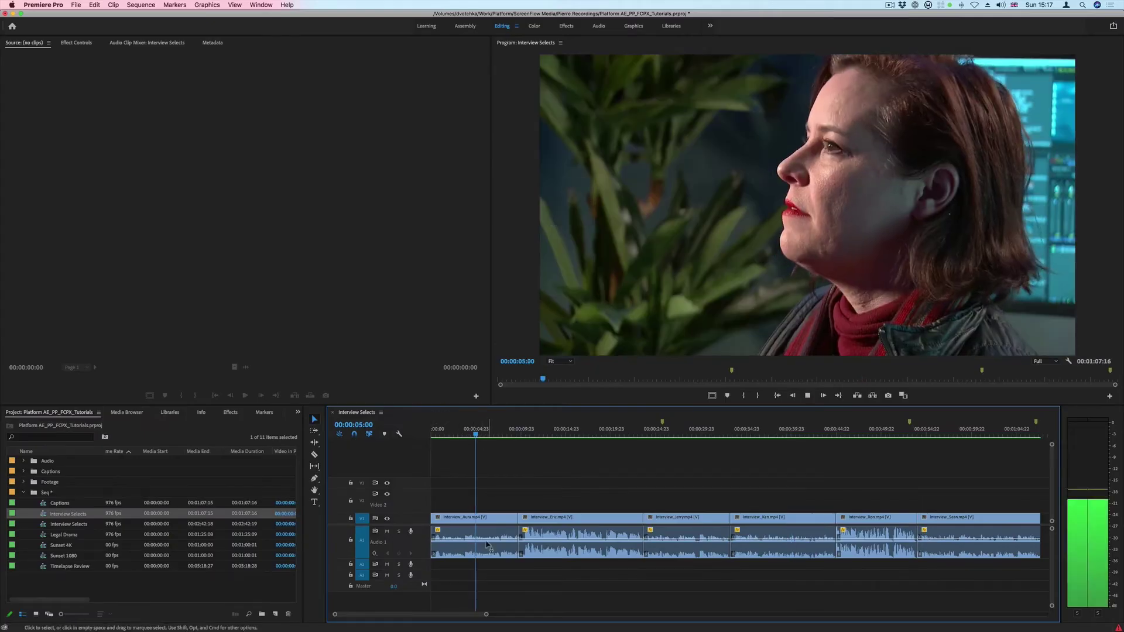
pyautogui.press('space')
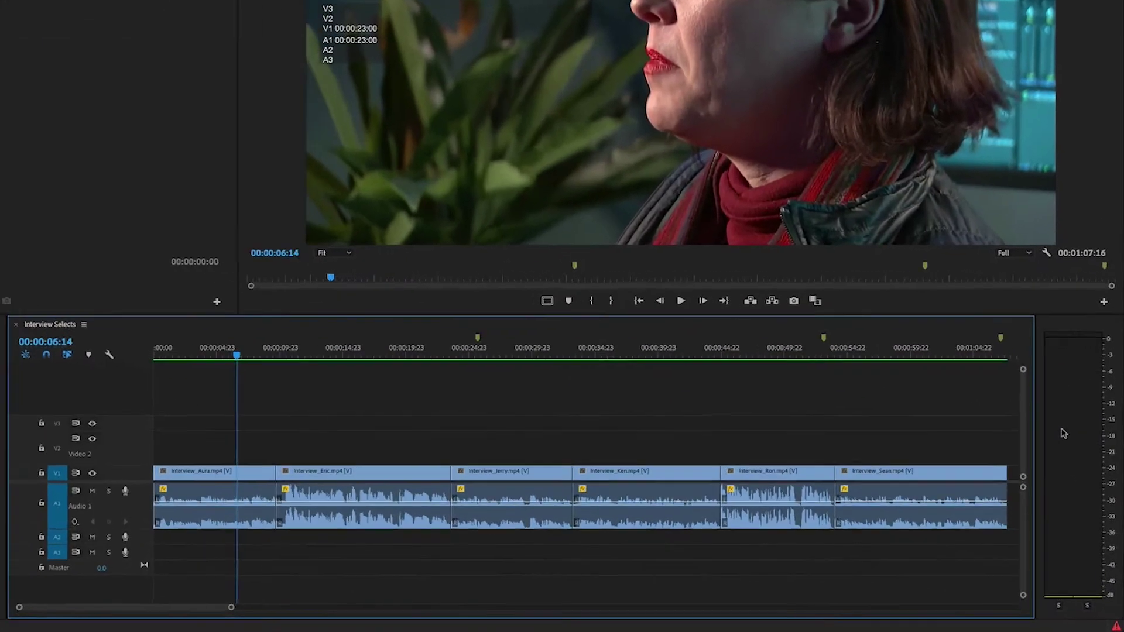
# Step: Set the audio meters to hold static peaks, then play from about 4 s and 9 s, stopping at 00:00:12:15
pyautogui.rightClick(1081, 490)
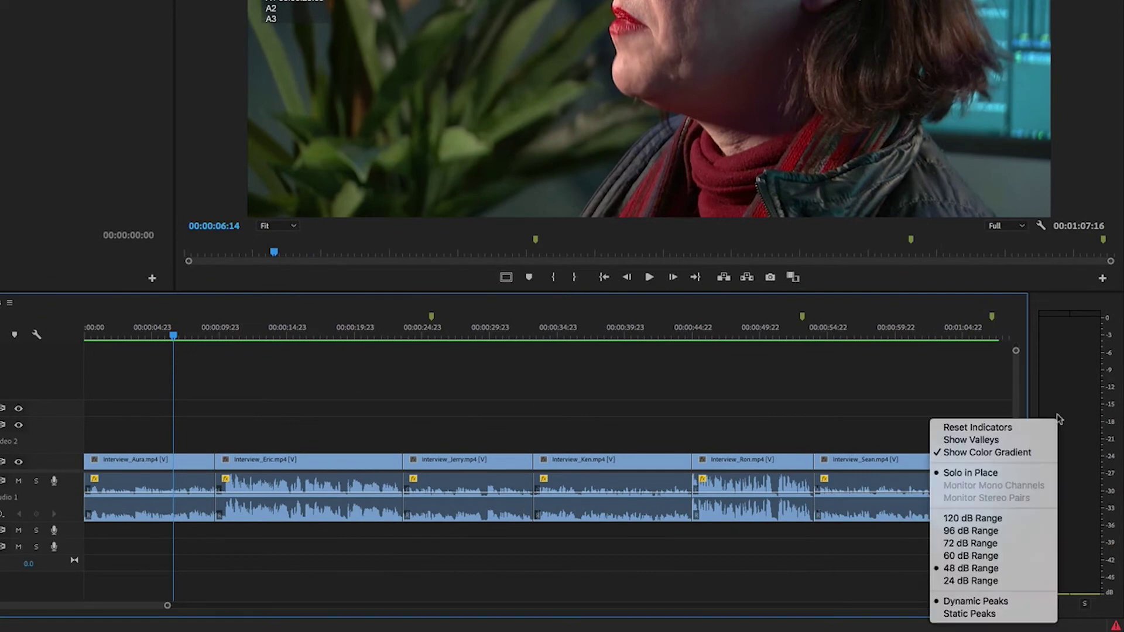
pyautogui.click(965, 614)
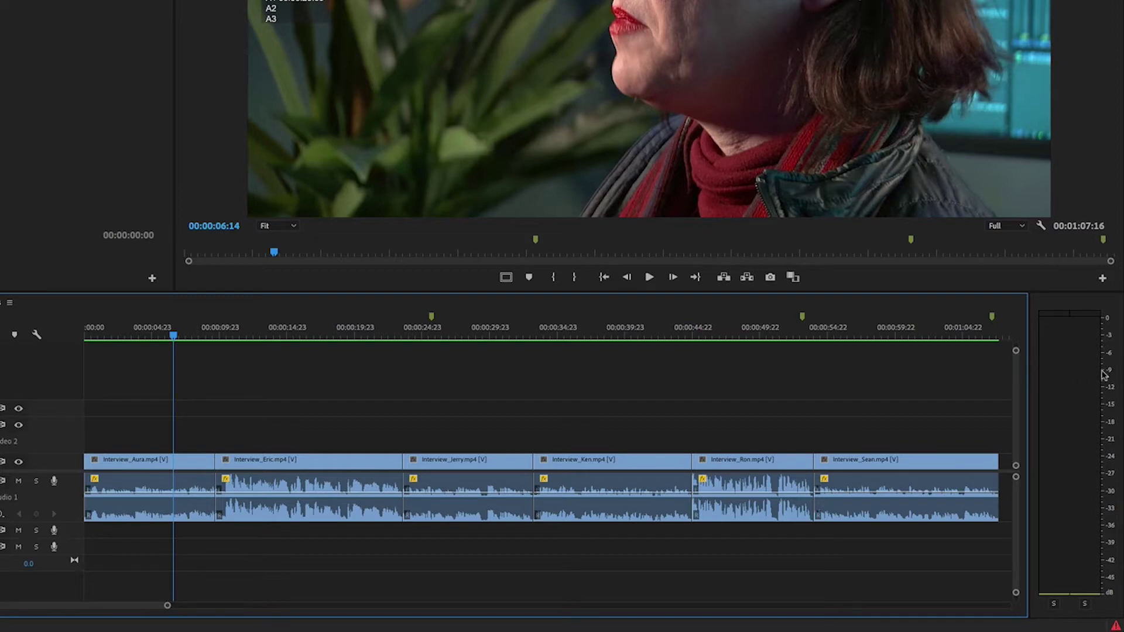
pyautogui.click(139, 336)
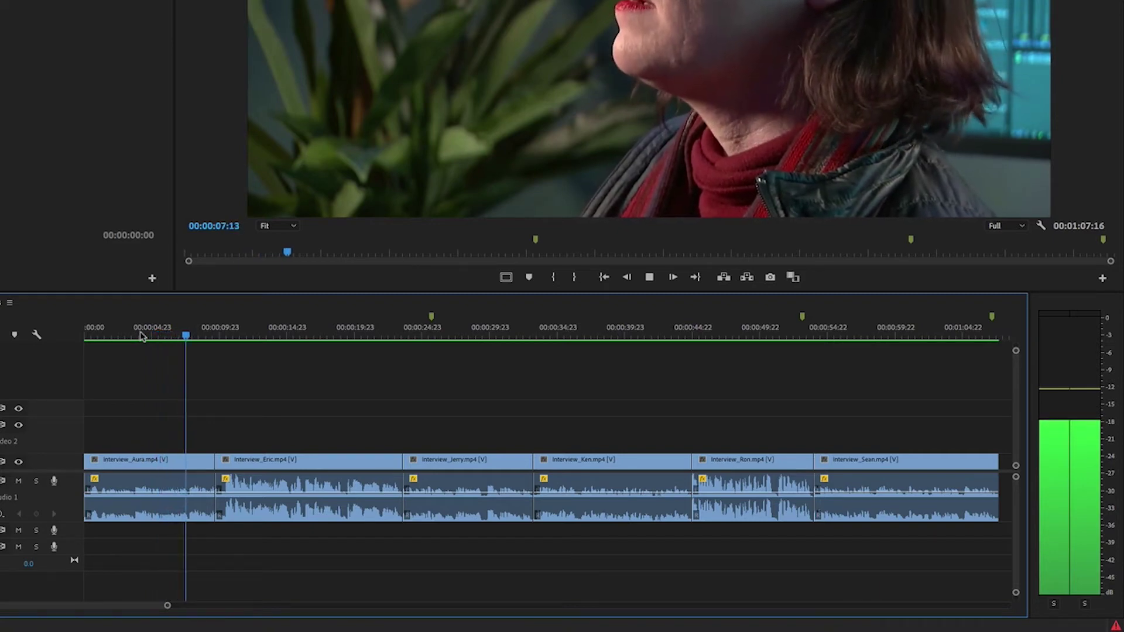
pyautogui.press('space')
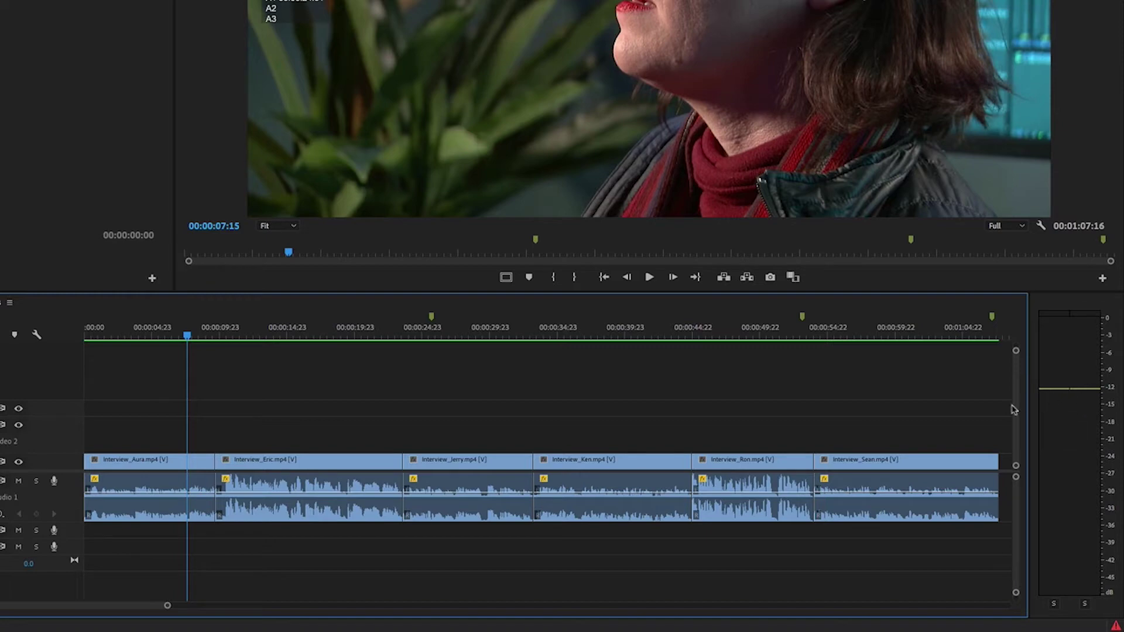
pyautogui.click(222, 337)
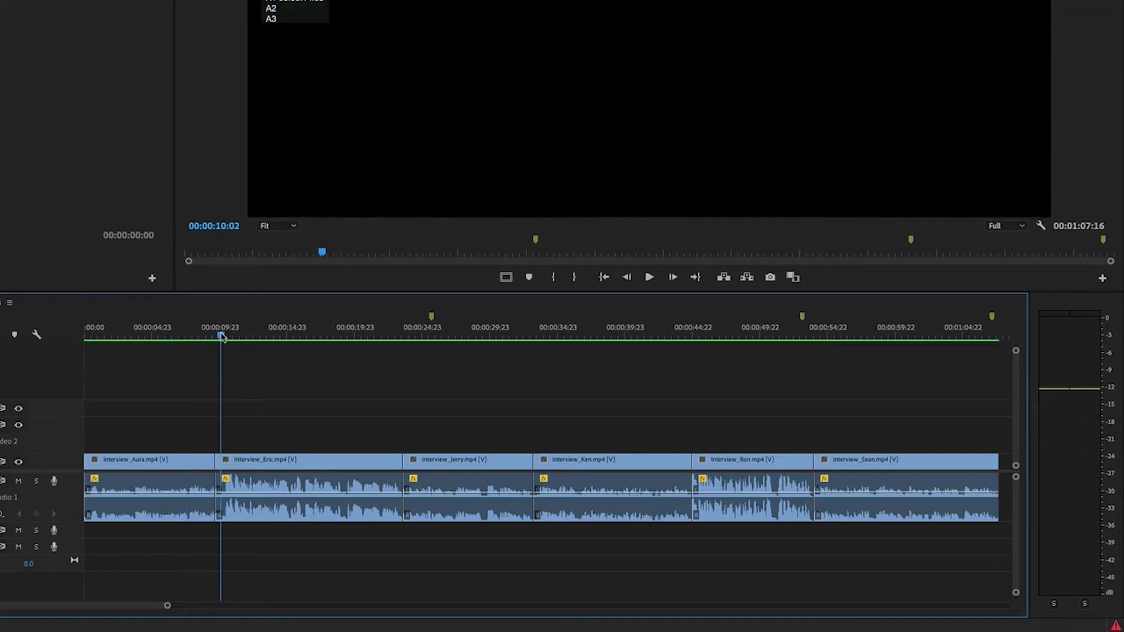
pyautogui.press('space')
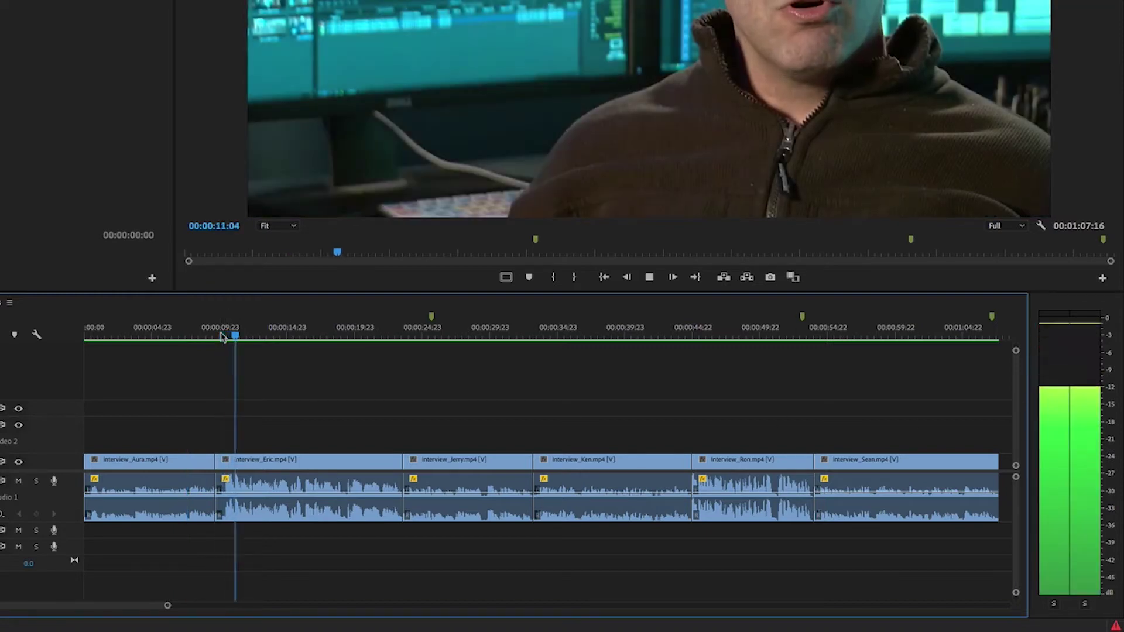
pyautogui.press('space')
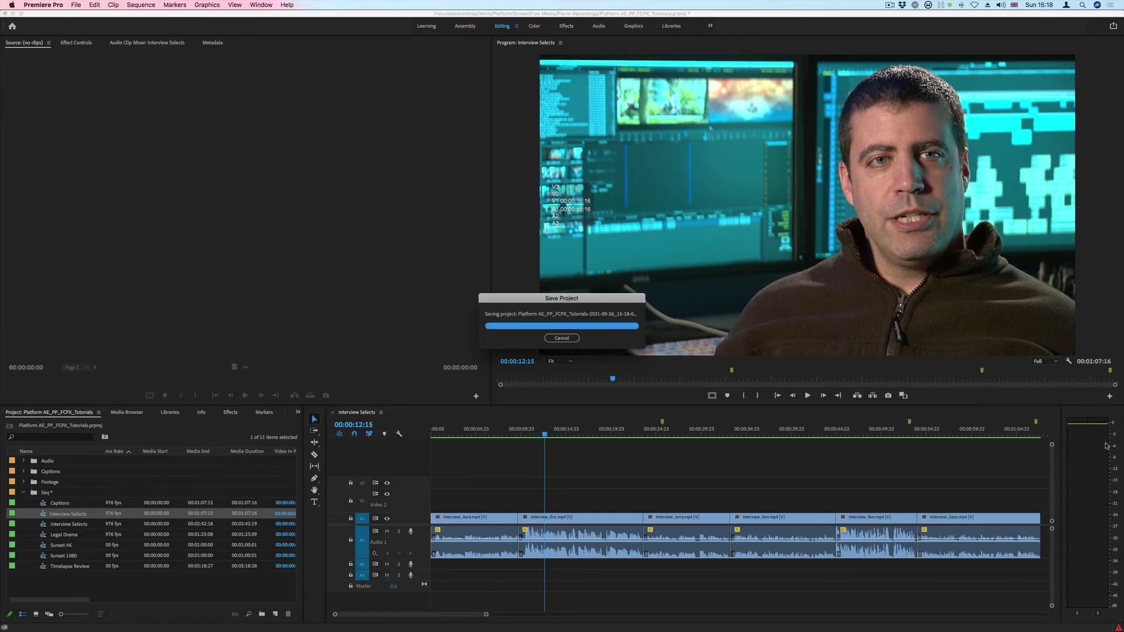
# Step: Save the project and move the playhead back to 00:00:11:19
pyautogui.press('Return')
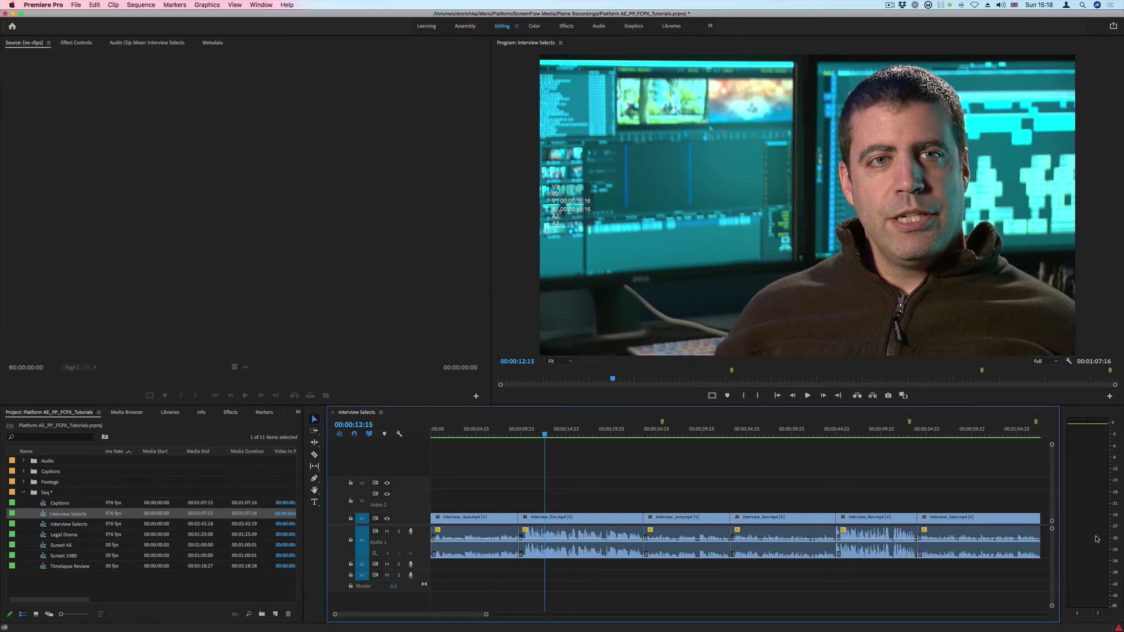
pyautogui.click(538, 435)
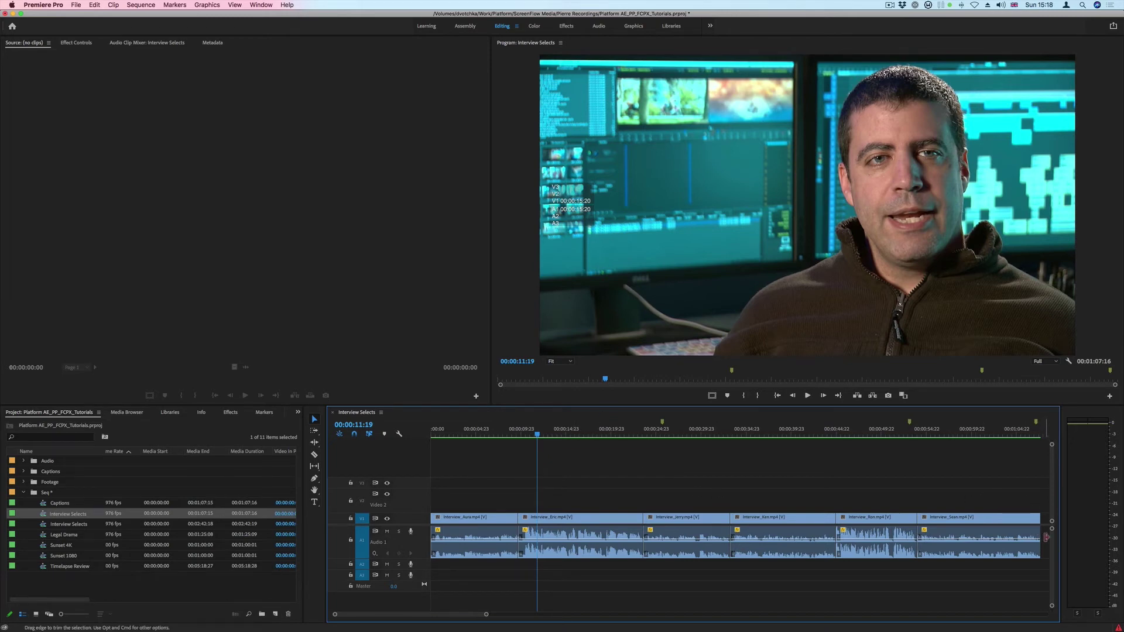
# Step: Select the six interview clips and apply Audio Gain's Normalize All Peaks with a -3 dB target
pyautogui.moveTo(479, 572); pyautogui.dragTo(984, 537)
pyautogui.rightClick(577, 537)
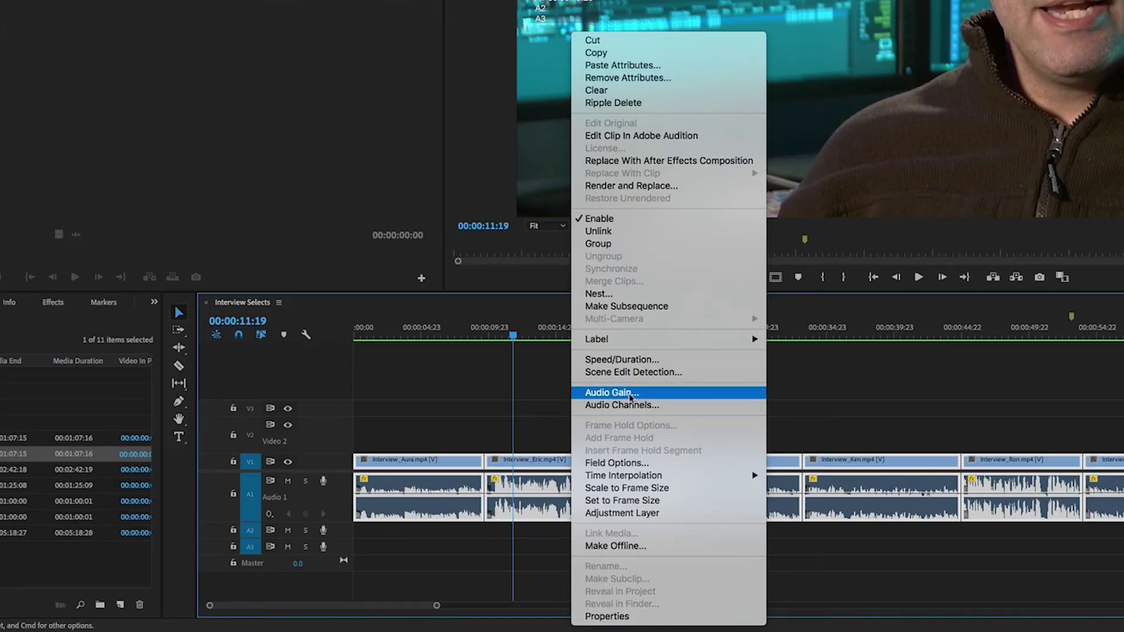
pyautogui.click(630, 398)
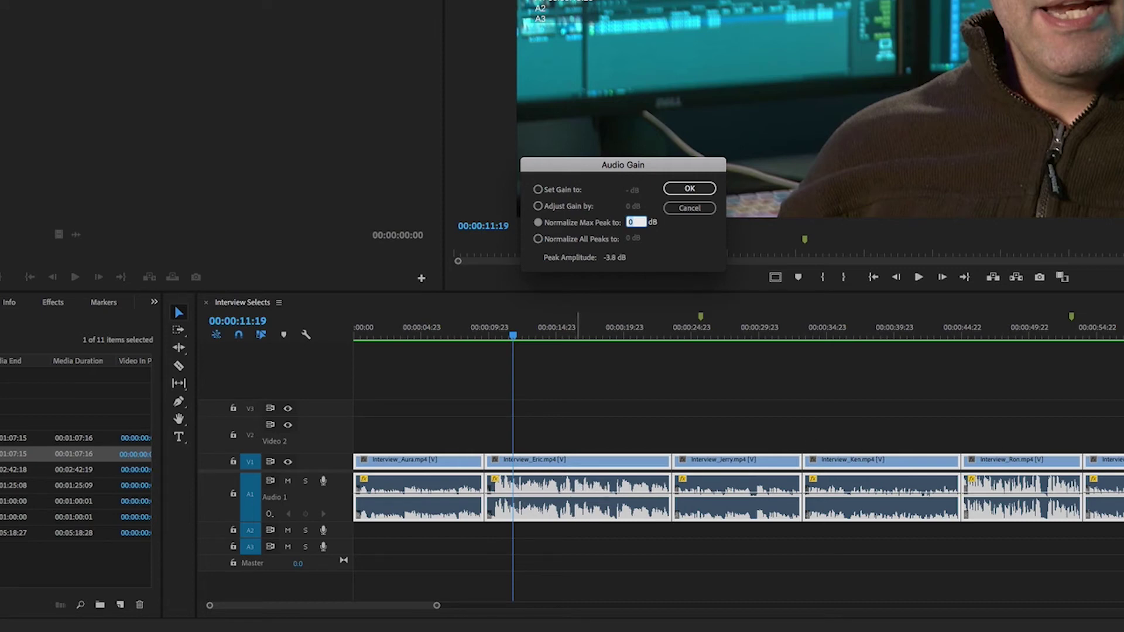
pyautogui.click(538, 240)
pyautogui.click(631, 239)
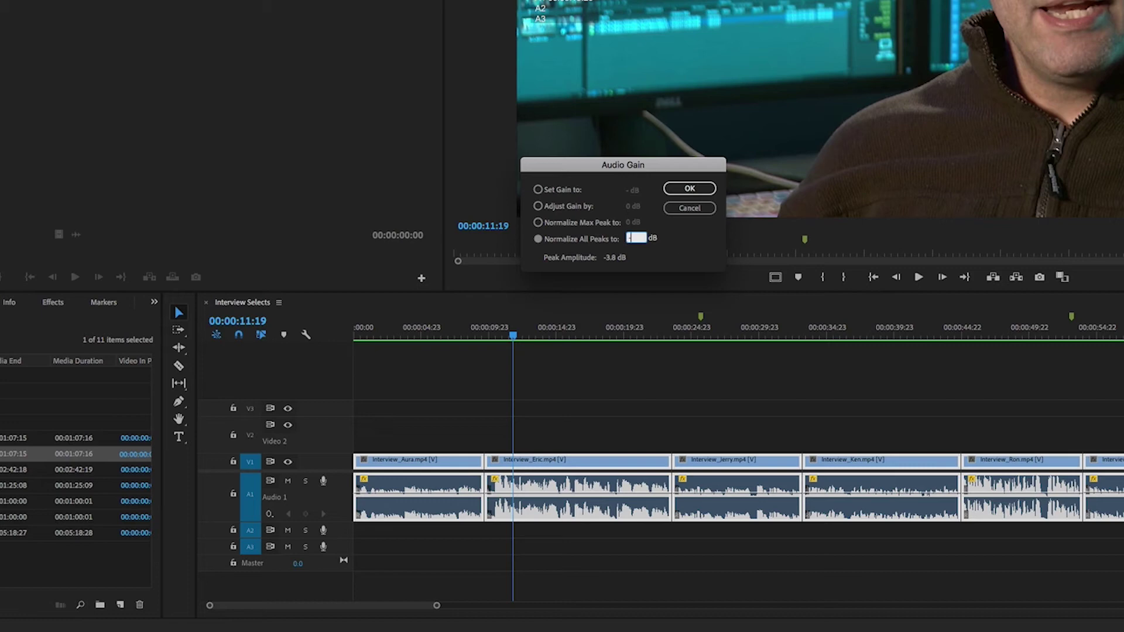
pyautogui.press('Return')
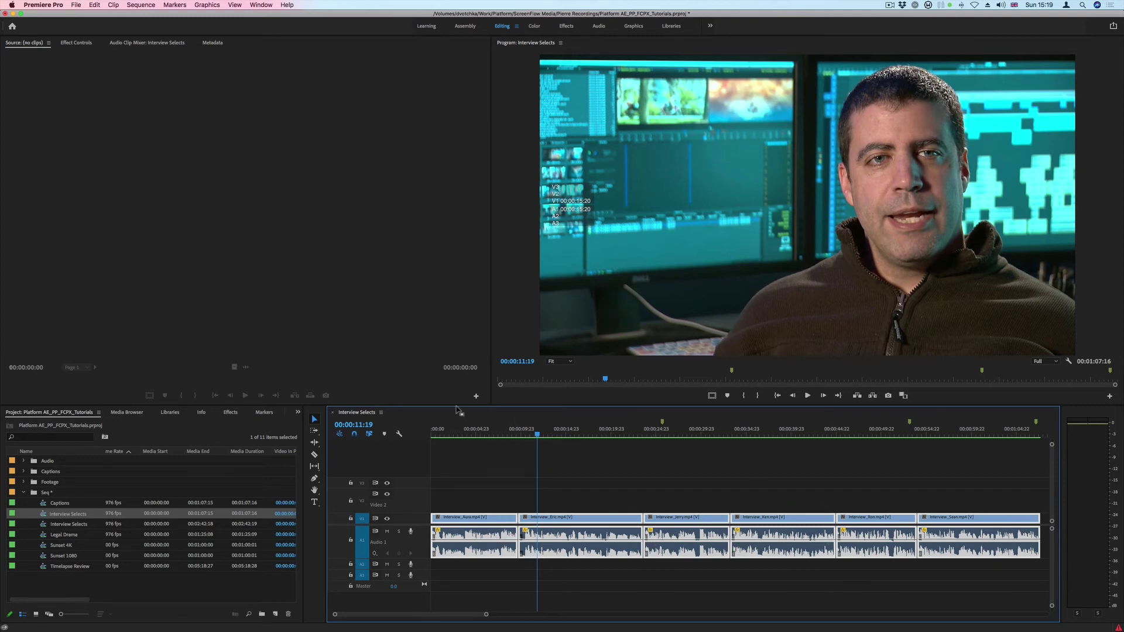
# Step: Put the playhead at 00:00:05:19 in Interview_Aura.mp4 and zoom in on the first clips' waveforms
pyautogui.click(484, 433)
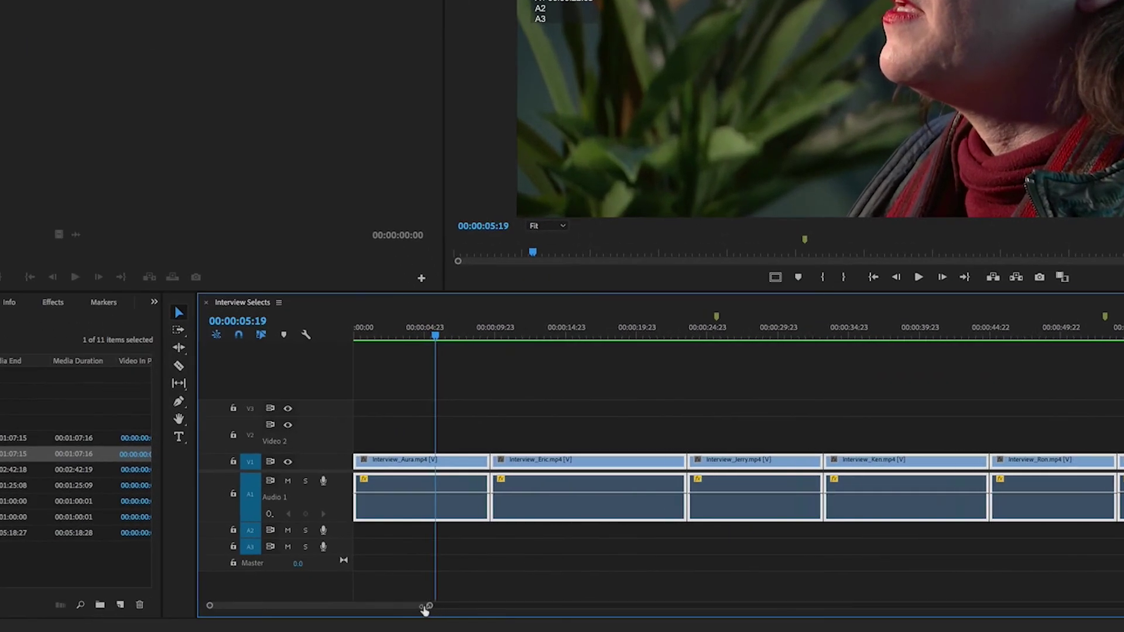
pyautogui.moveTo(486, 614); pyautogui.dragTo(437, 610)
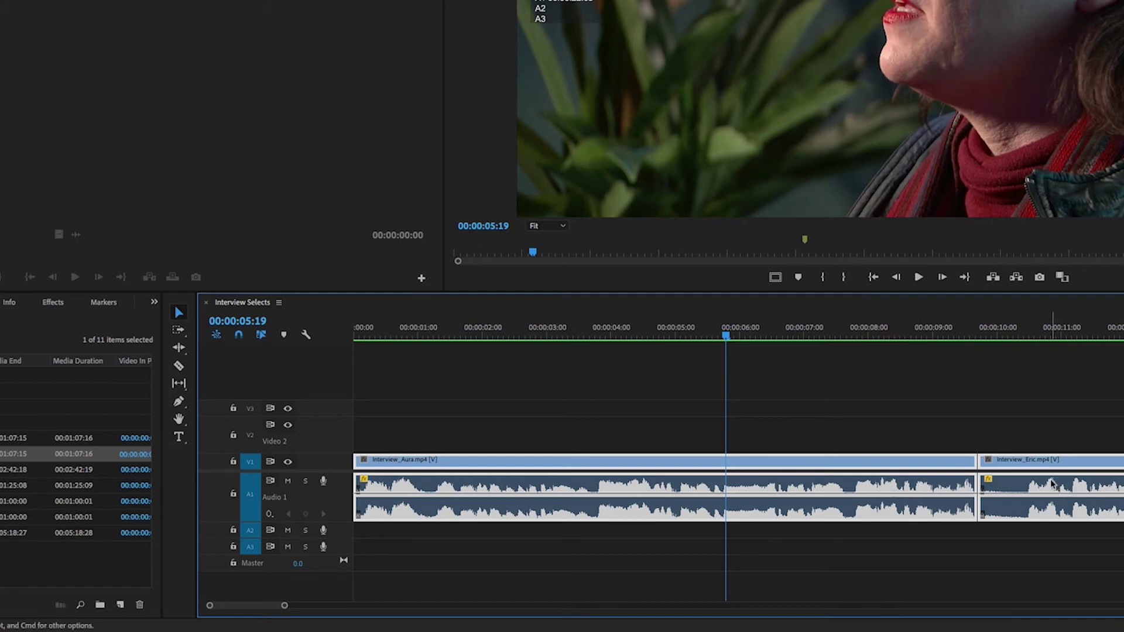
# Step: Fit the whole sequence in the timeline and play the first and second normalized interviews
pyautogui.press('\\')
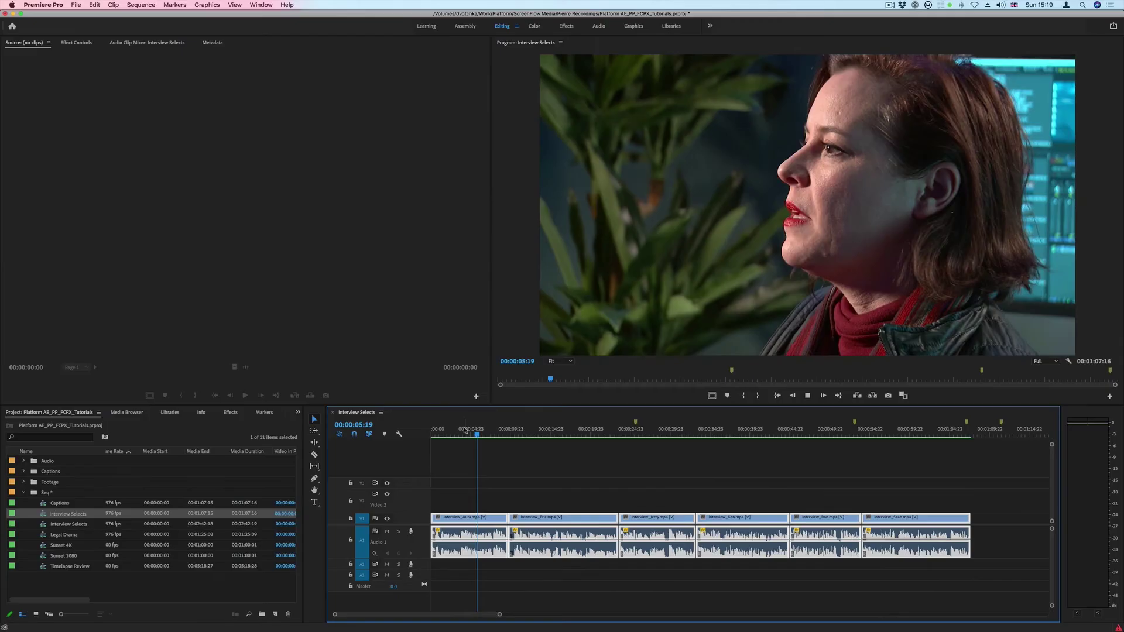
pyautogui.press('space')
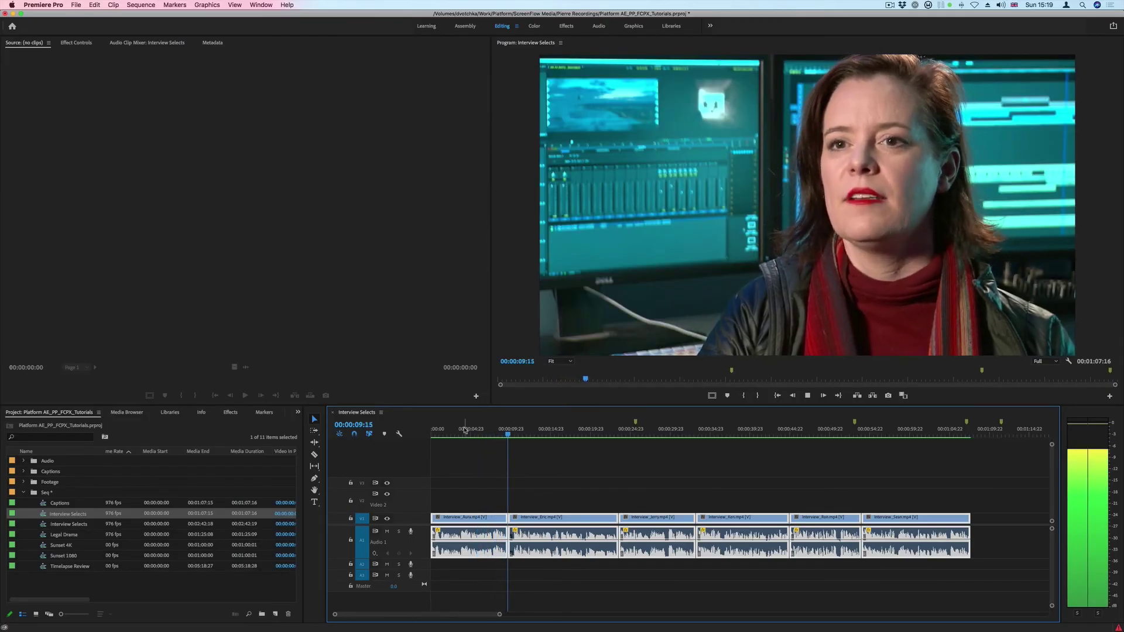
pyautogui.press('space')
pyautogui.click(556, 431)
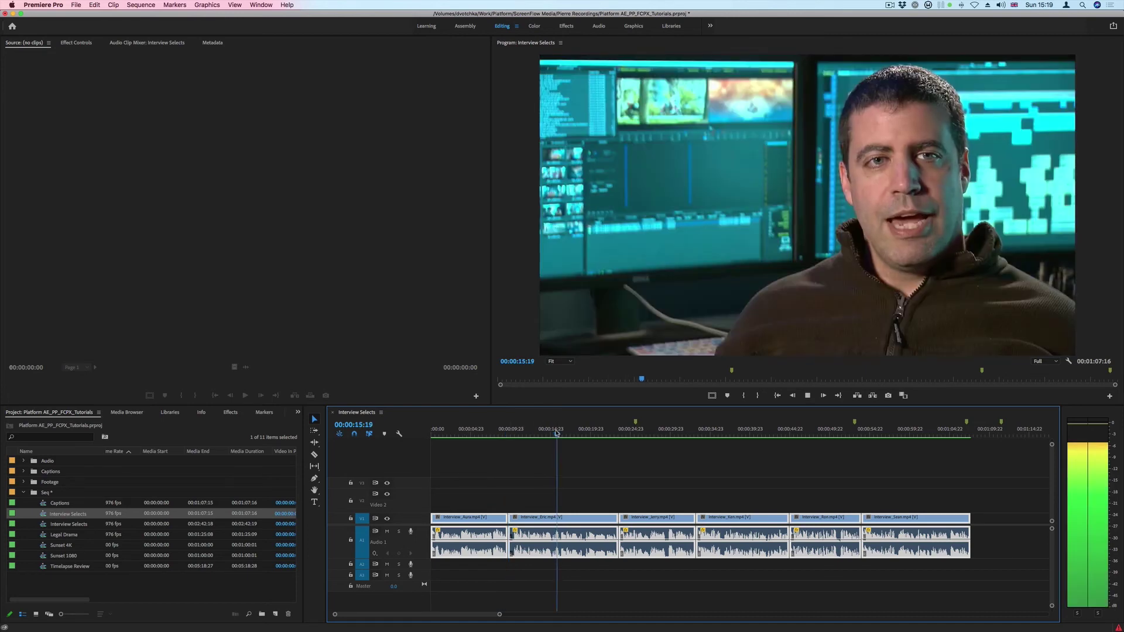
pyautogui.press('space')
# Step: Switch the audio meters to dynamic peaks, back to static peaks, and resume playback
pyautogui.rightClick(1083, 591)
pyautogui.click(1060, 612)
pyautogui.rightClick(1087, 566)
pyautogui.click(1052, 625)
pyautogui.press('space')
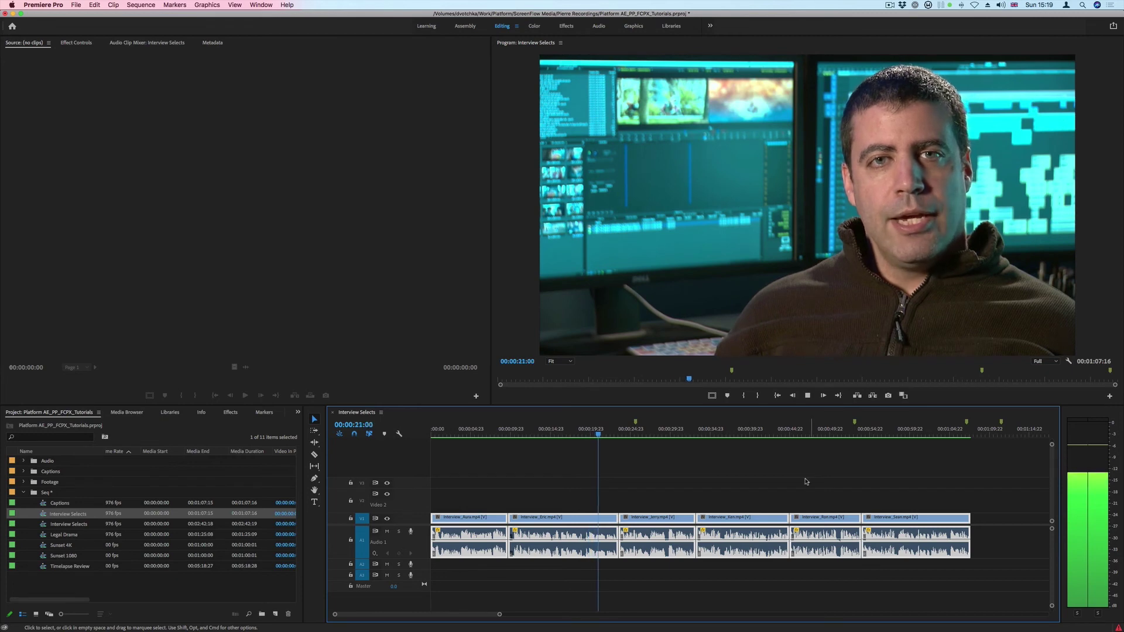
# Step: Jump to the later interviews and play the fourth from 00:00:37:12 to check its levels
pyautogui.click(665, 433)
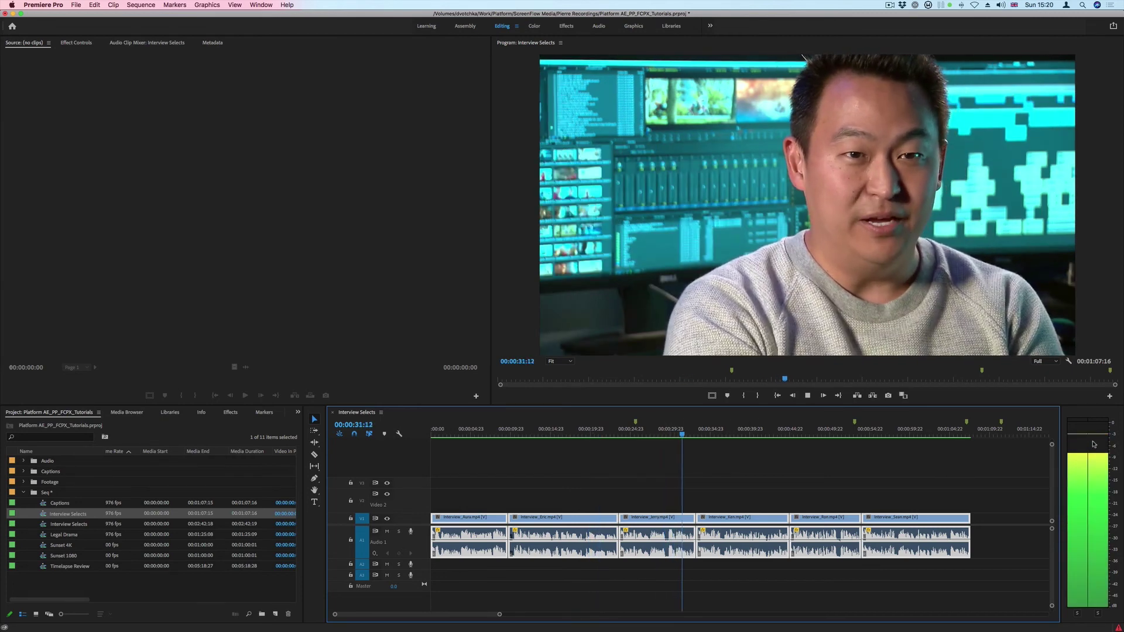
pyautogui.press('space')
pyautogui.click(735, 435)
pyautogui.moveTo(736, 434); pyautogui.dragTo(731, 433)
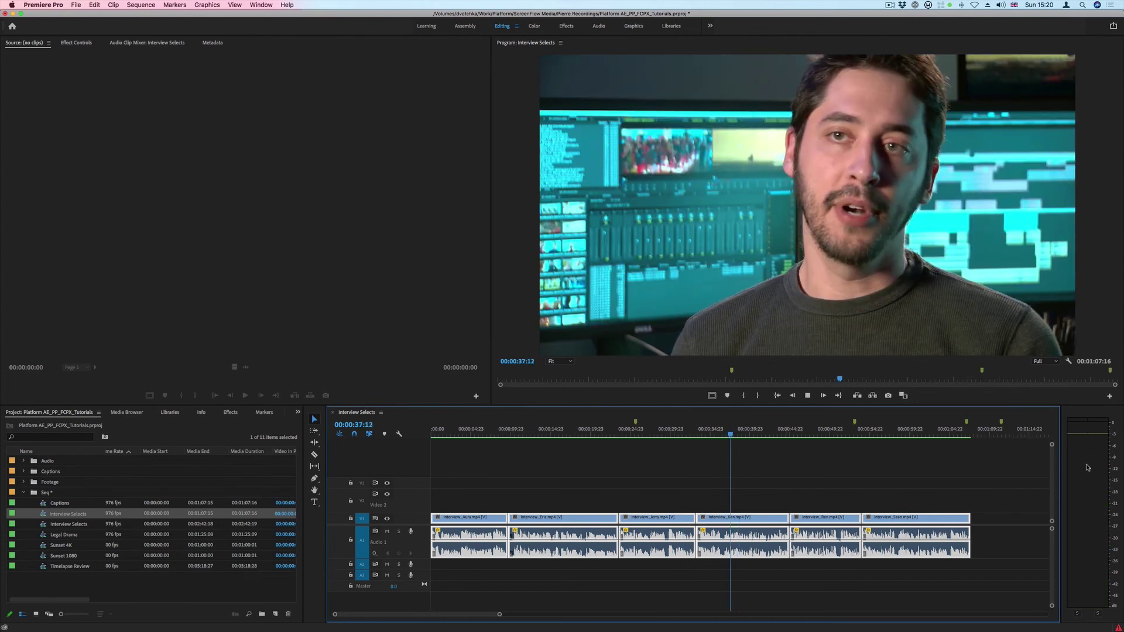
pyautogui.press('space')
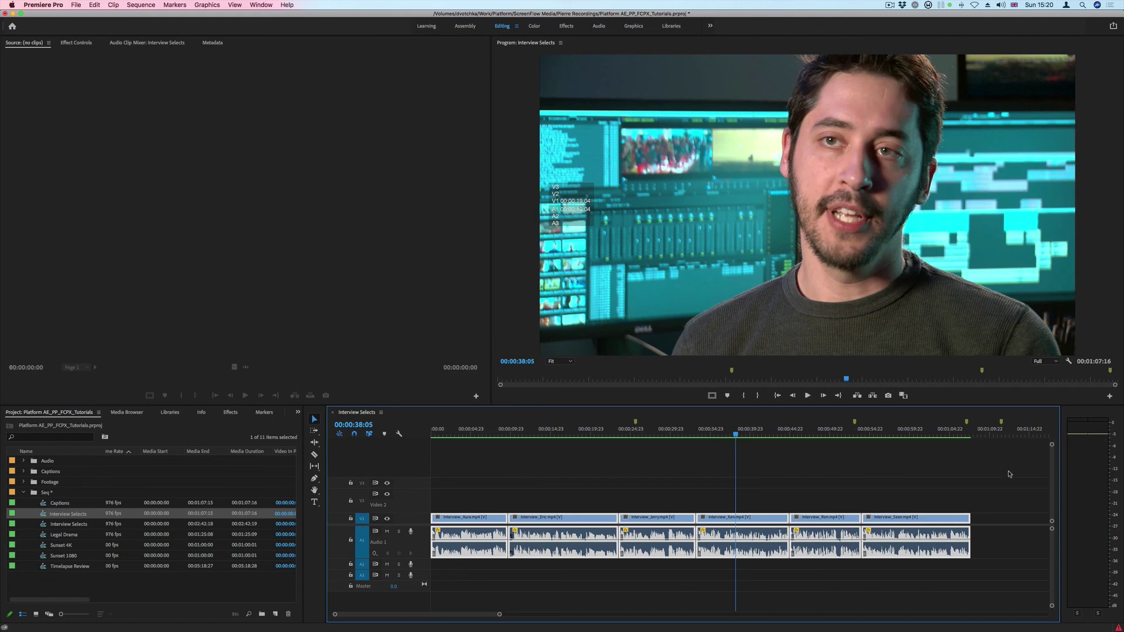